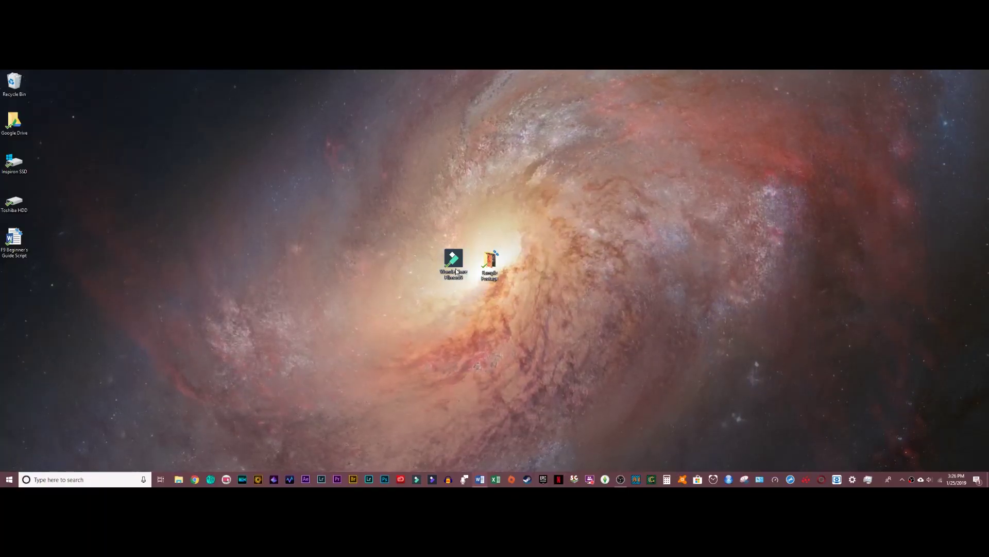
# Launch Filmora9 from the desktop and start a new untitled project
pyautogui.doubleClick(453, 263)
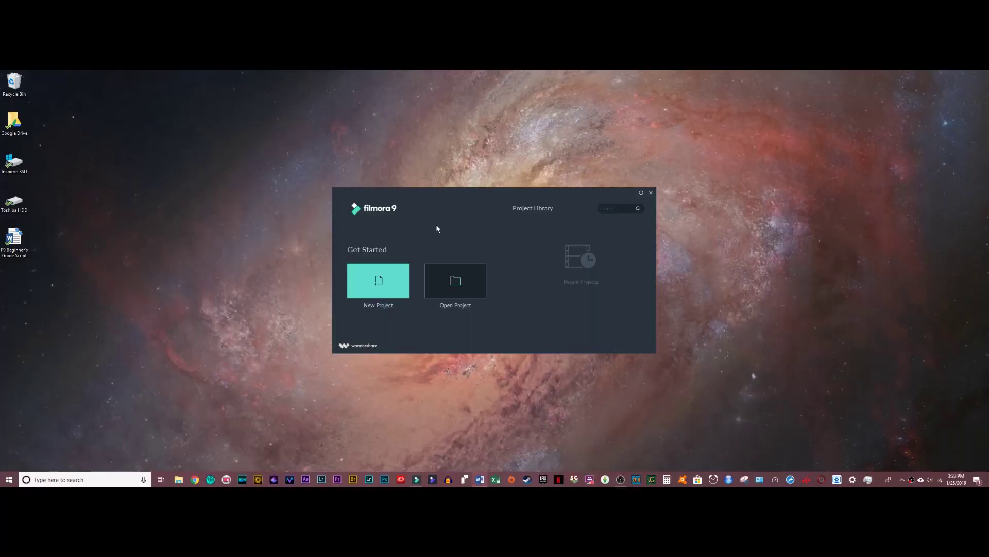
pyautogui.click(389, 275)
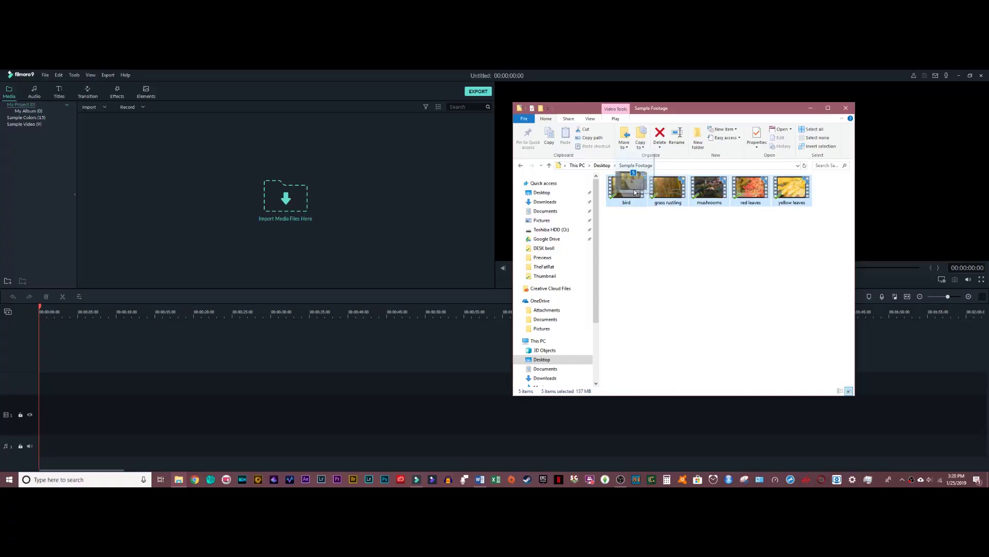
# Import the five sample clips, accept the project settings prompt, and lay them end to end on video track 1
pyautogui.moveTo(302, 211); pyautogui.dragTo(302, 213)
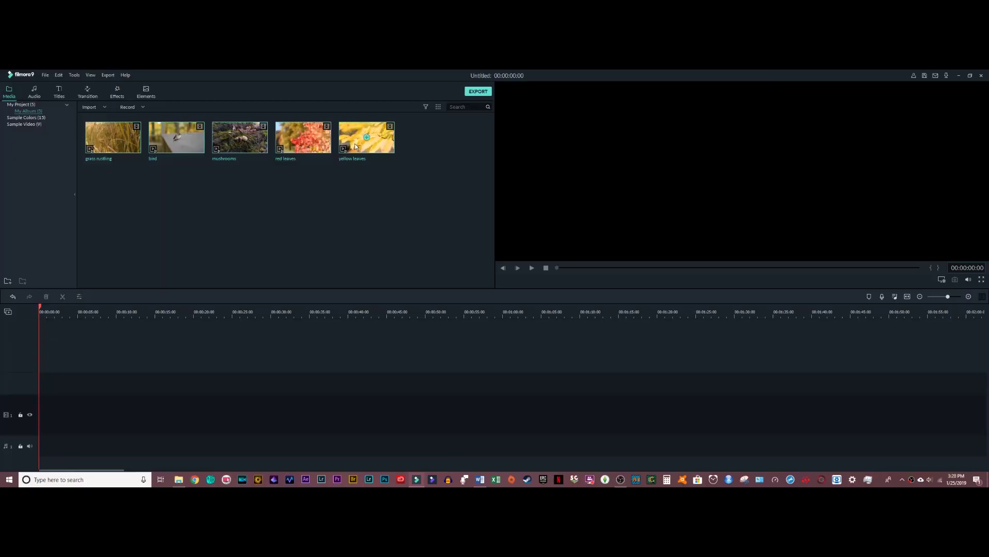
pyautogui.doubleClick(355, 143)
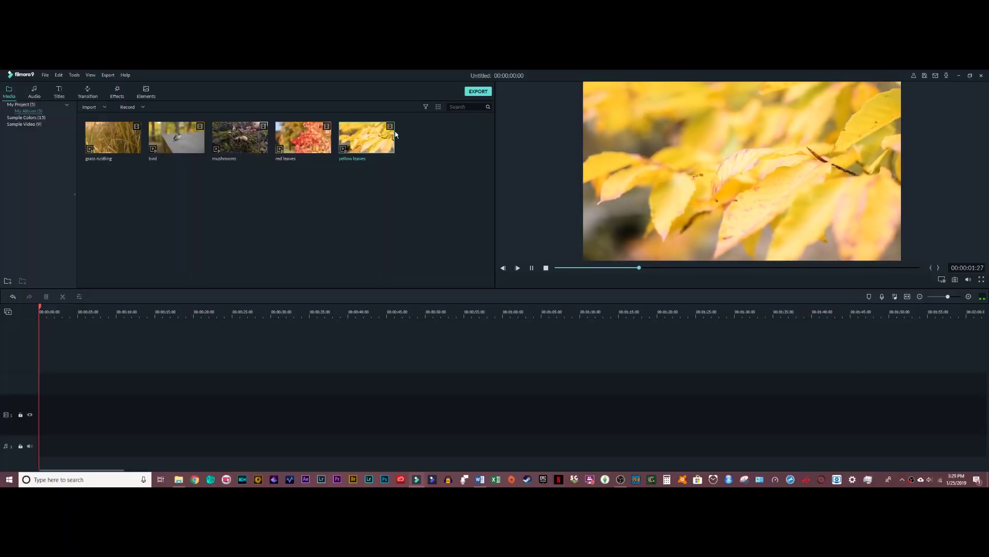
pyautogui.click(366, 137)
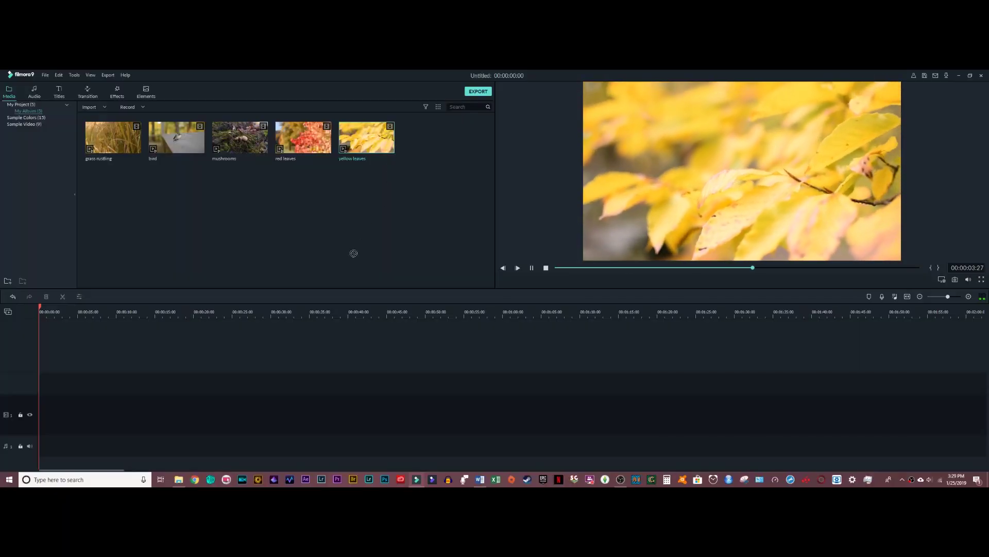
pyautogui.click(515, 283)
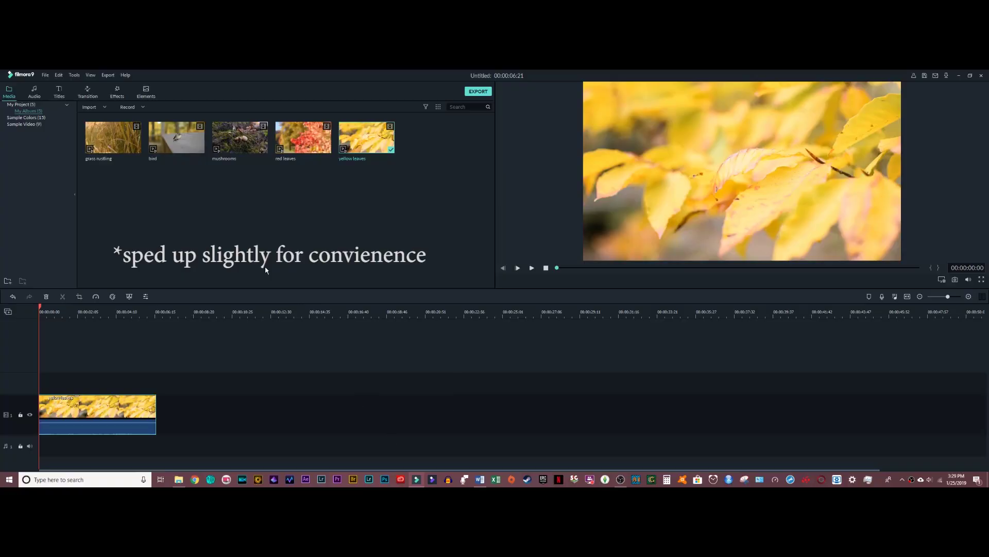
pyautogui.moveTo(113, 137); pyautogui.dragTo(157, 423)
pyautogui.moveTo(176, 137); pyautogui.dragTo(515, 415)
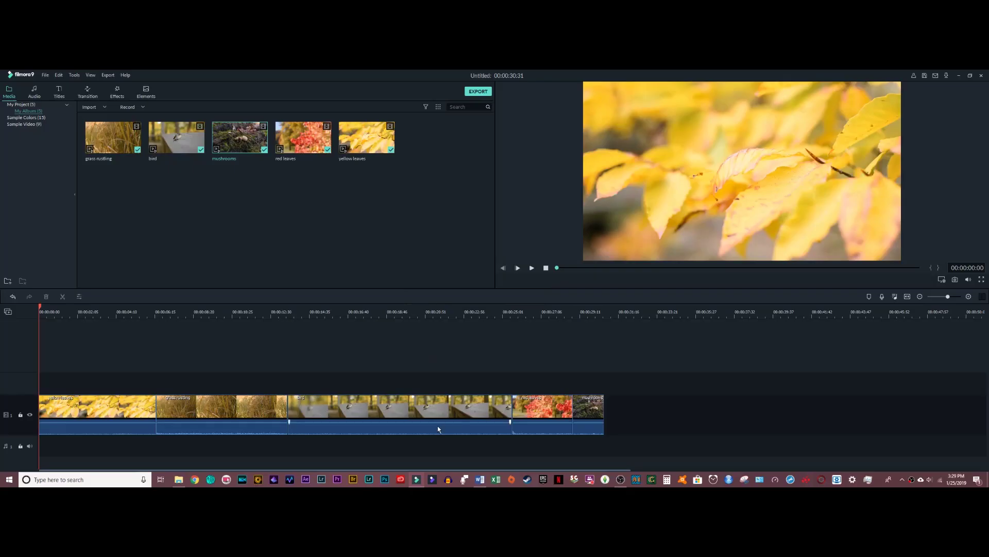
pyautogui.moveTo(438, 425); pyautogui.dragTo(414, 413)
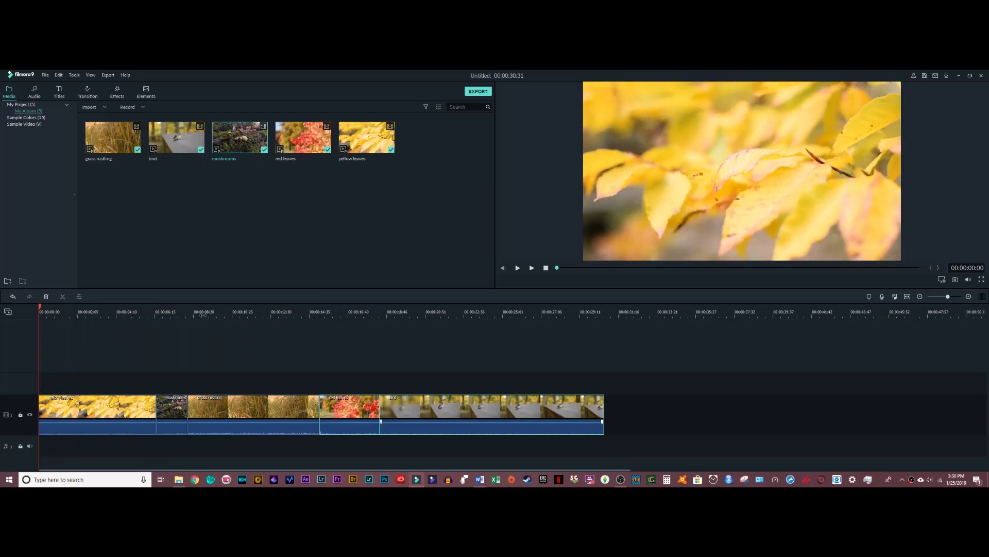
# Play the sequence, then trim the ends off the bird and grass rustling clips
pyautogui.click(532, 268)
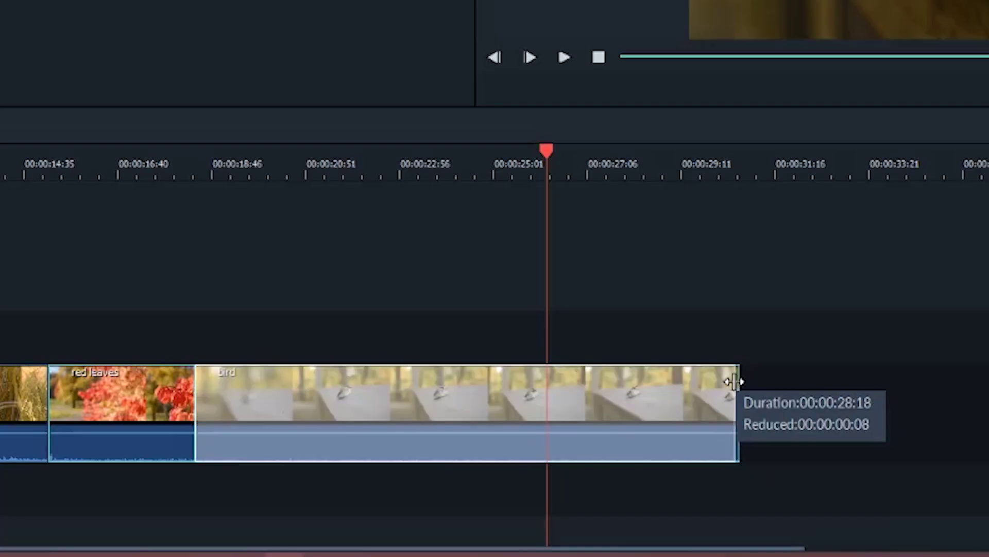
pyautogui.moveTo(738, 380); pyautogui.dragTo(679, 383)
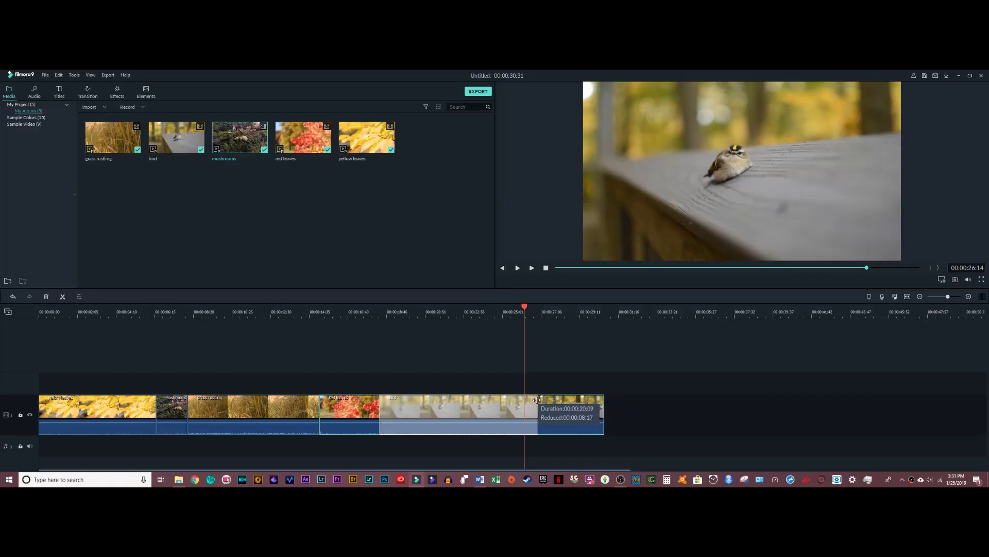
pyautogui.moveTo(525, 399); pyautogui.dragTo(525, 398)
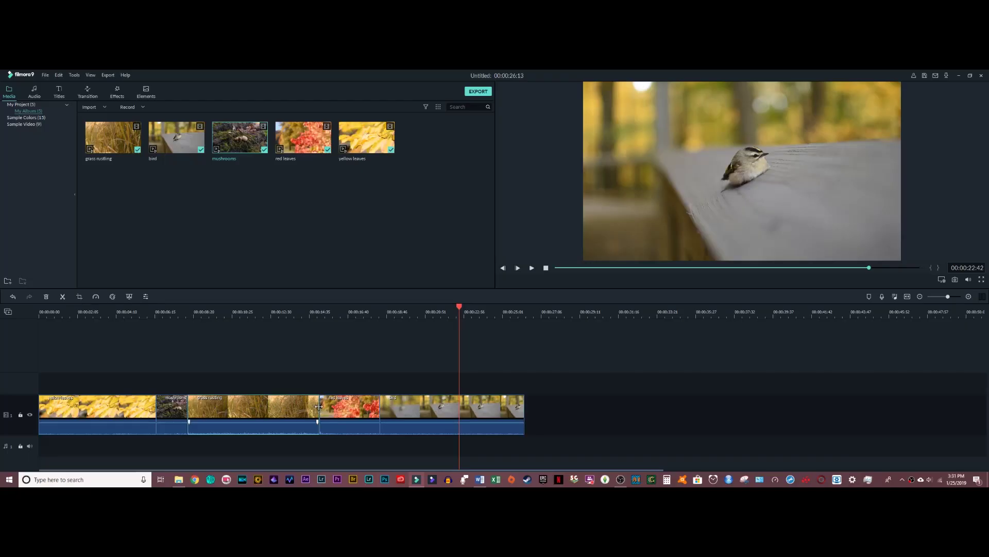
pyautogui.moveTo(319, 406); pyautogui.dragTo(256, 404)
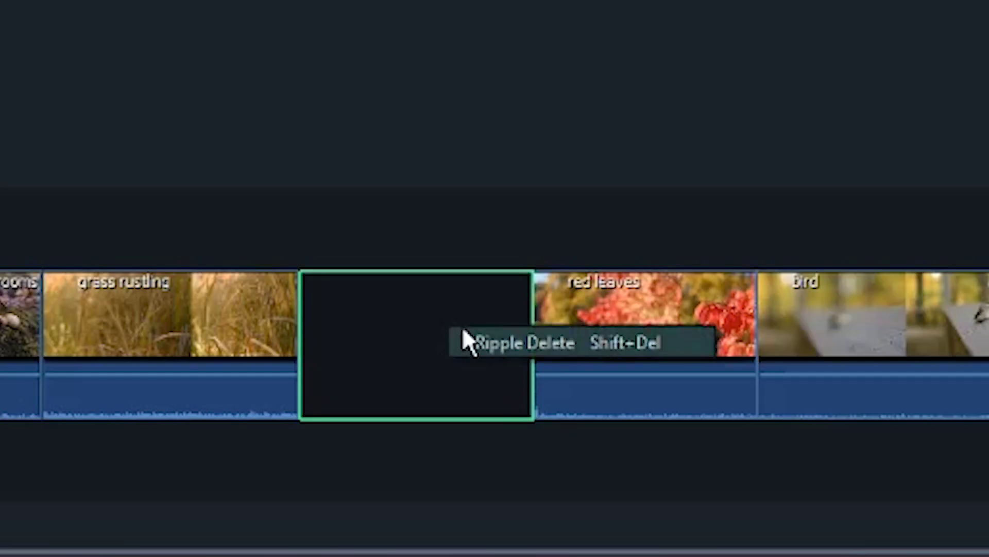
# Ripple-delete the gap before red leaves, split the bird clip, and rescale the timeline zoom
pyautogui.click(312, 414)
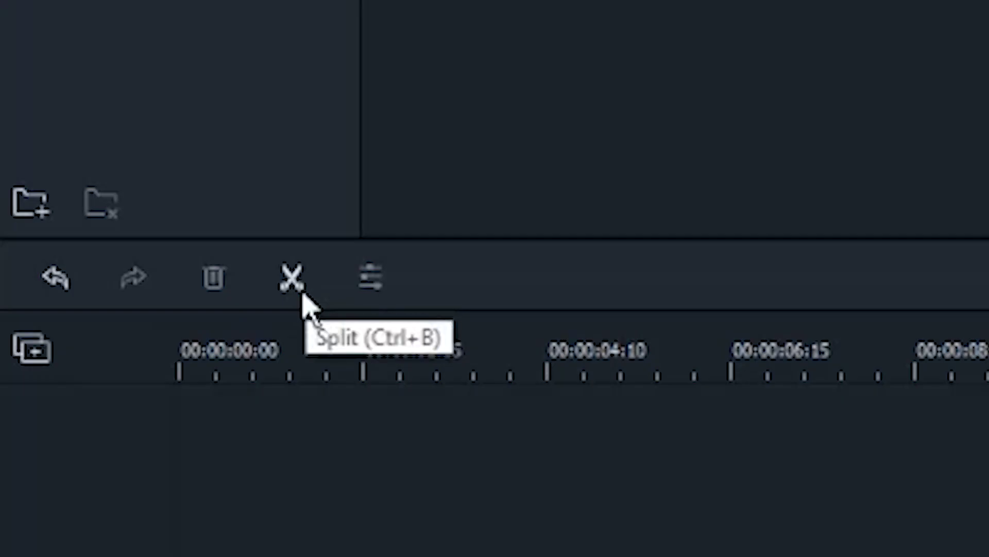
pyautogui.click(302, 295)
pyautogui.moveTo(375, 412); pyautogui.dragTo(475, 413)
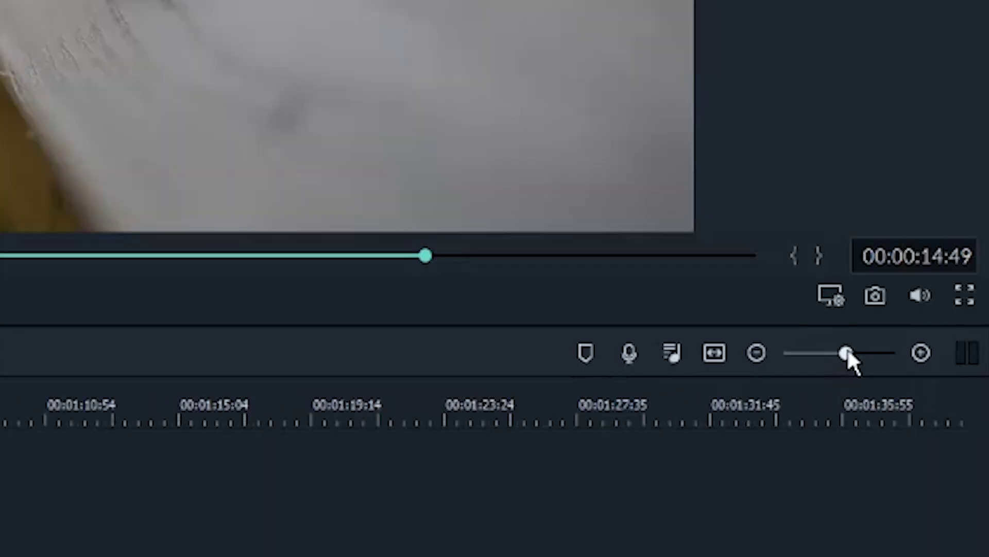
pyautogui.moveTo(848, 351)
pyautogui.mouseDown()
pyautogui.moveTo(831, 356)
pyautogui.moveTo(851, 359)
pyautogui.mouseUp()
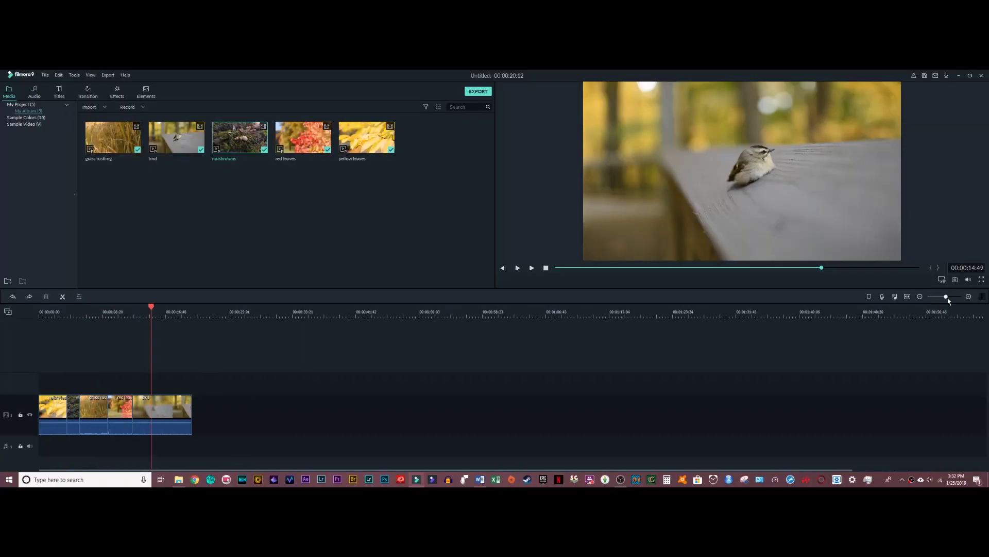
pyautogui.moveTo(950, 301); pyautogui.dragTo(945, 301)
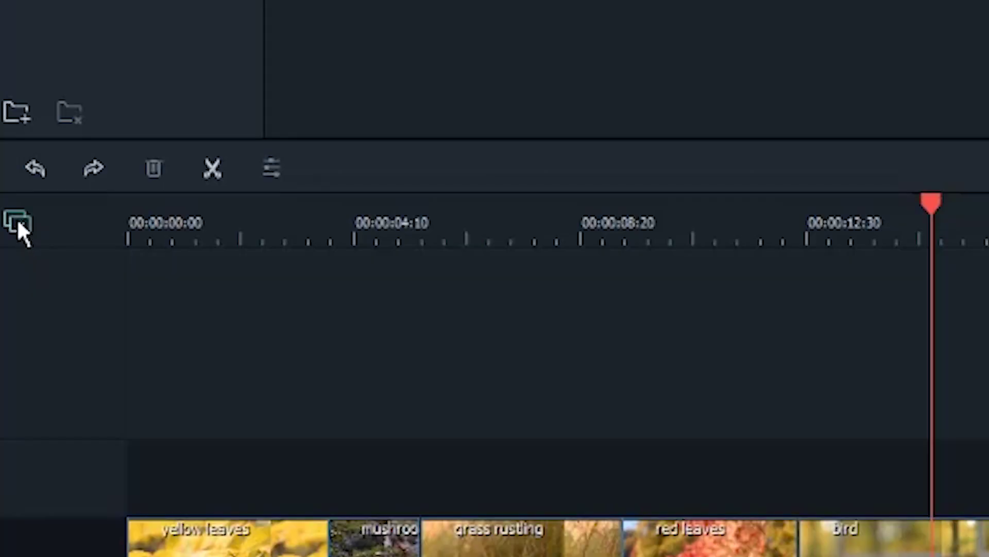
# Set the timeline track height to Big after trying Small and Normal
pyautogui.click(18, 223)
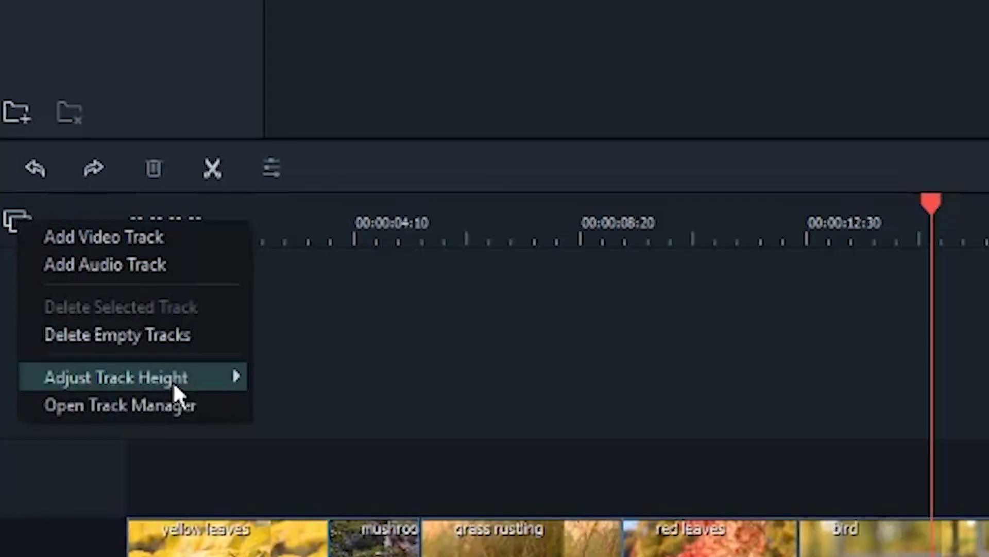
pyautogui.moveTo(175, 387)
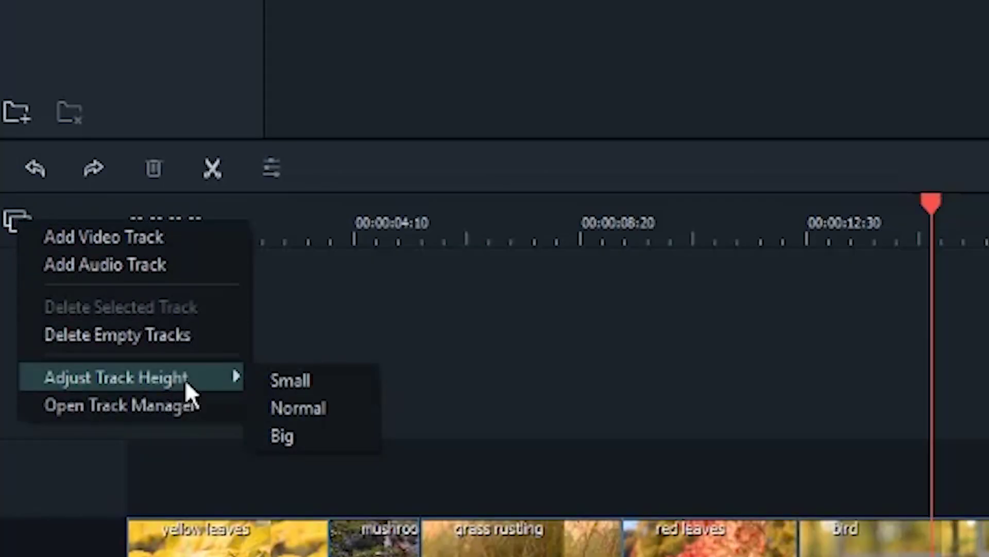
pyautogui.click(278, 384)
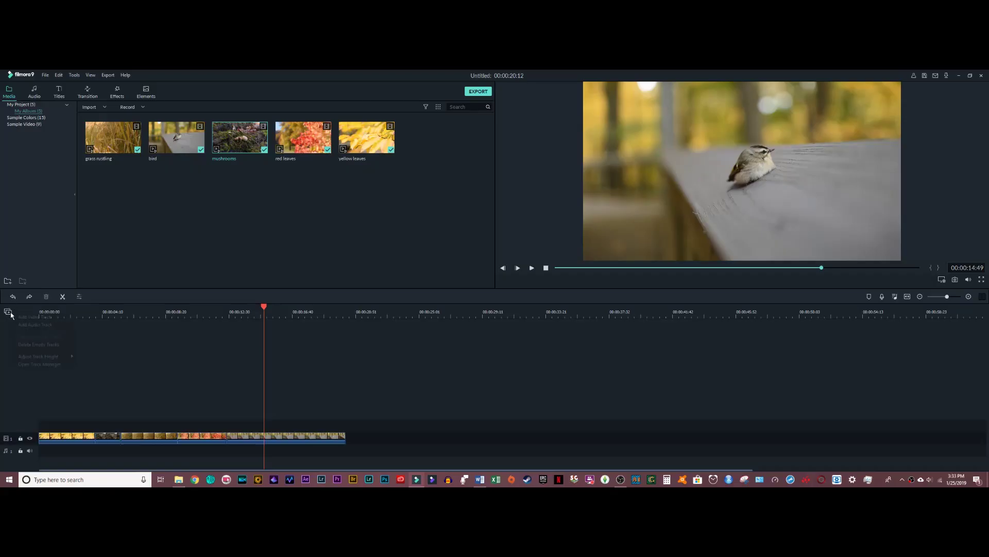
pyautogui.click(83, 365)
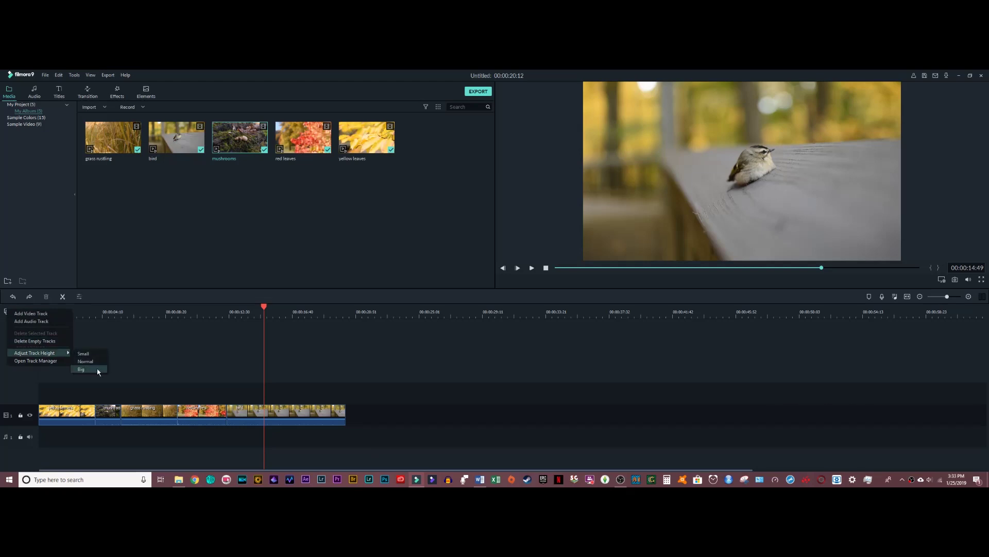
pyautogui.click(82, 369)
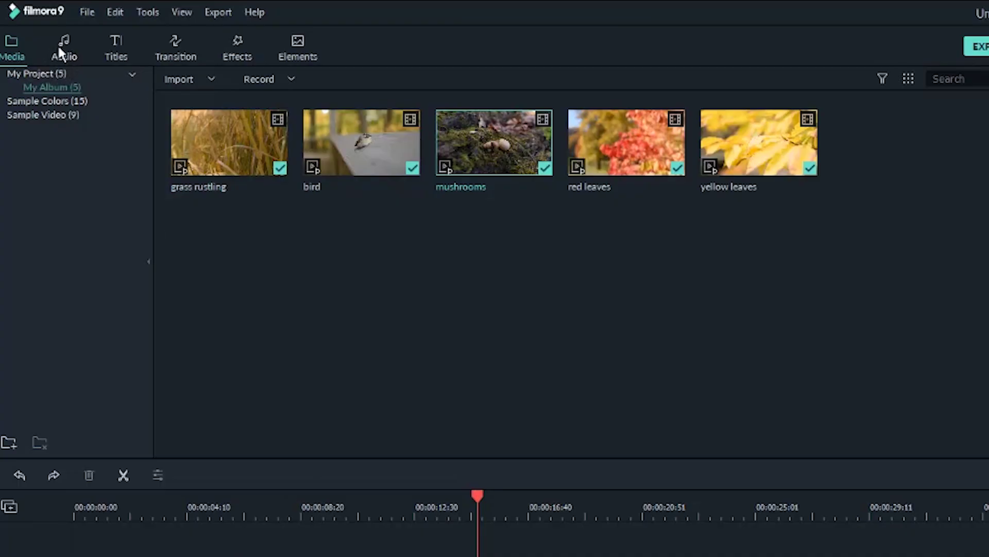
# Browse the Audio library's music, Sound Effects and My Music categories
pyautogui.click(59, 40)
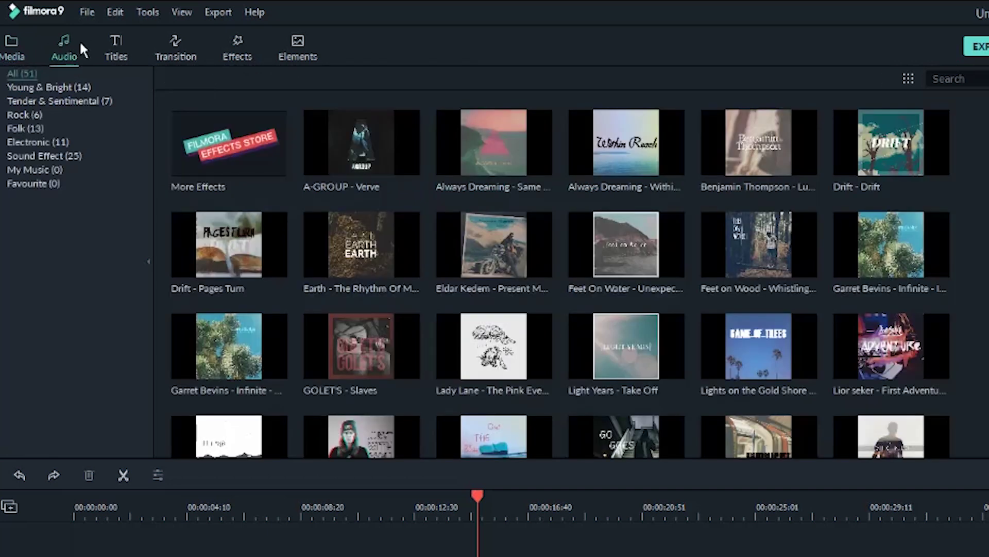
pyautogui.scroll(-10, 592, 167)
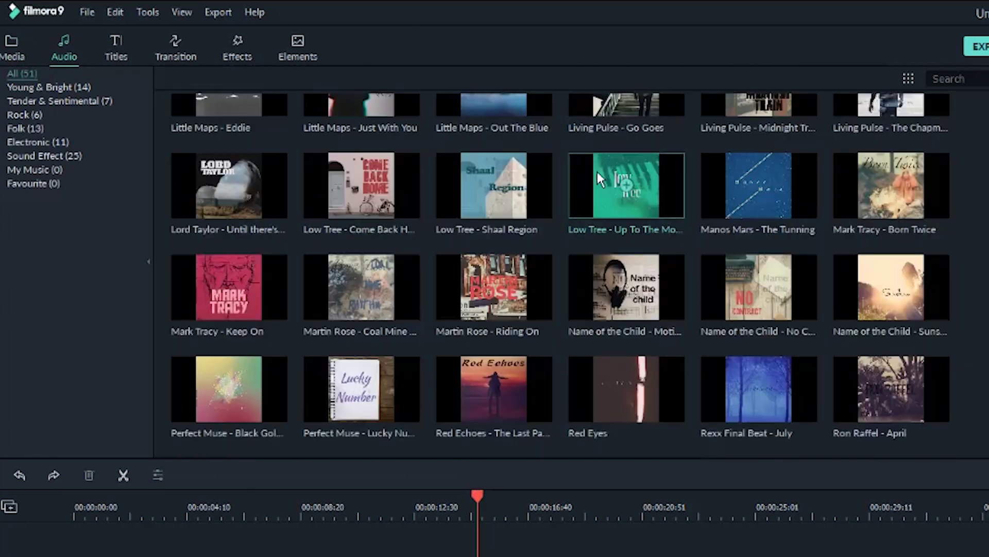
pyautogui.scroll(-3, 703, 240)
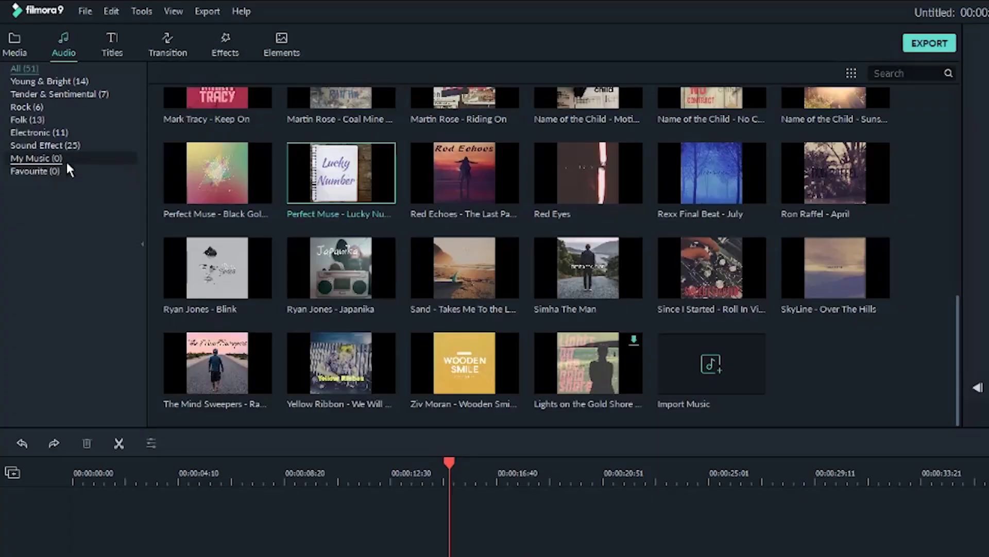
pyautogui.click(75, 147)
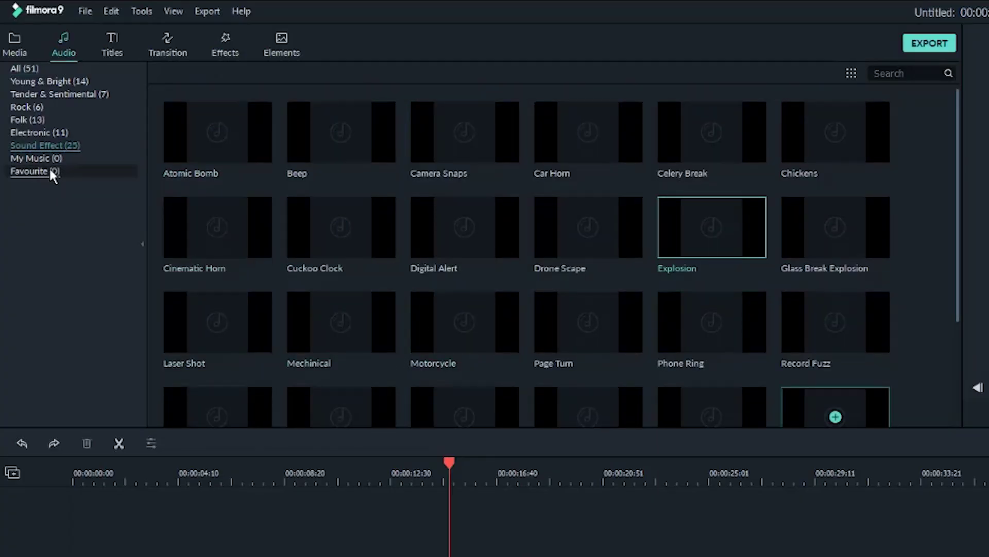
pyautogui.click(48, 159)
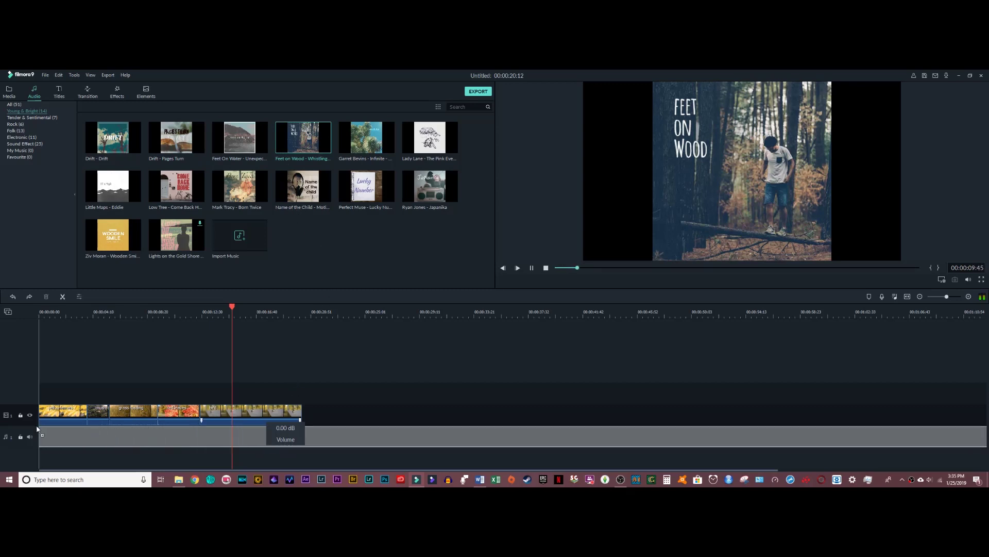
# Add the Feet on Wood song to audio track 1 and bring up the Titles library
pyautogui.moveTo(37, 428); pyautogui.dragTo(37, 430)
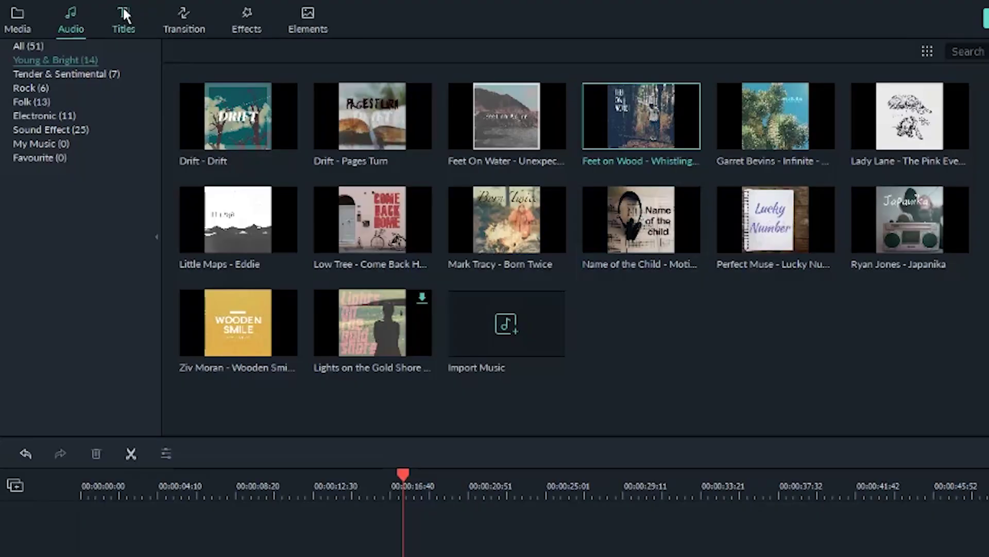
pyautogui.click(124, 14)
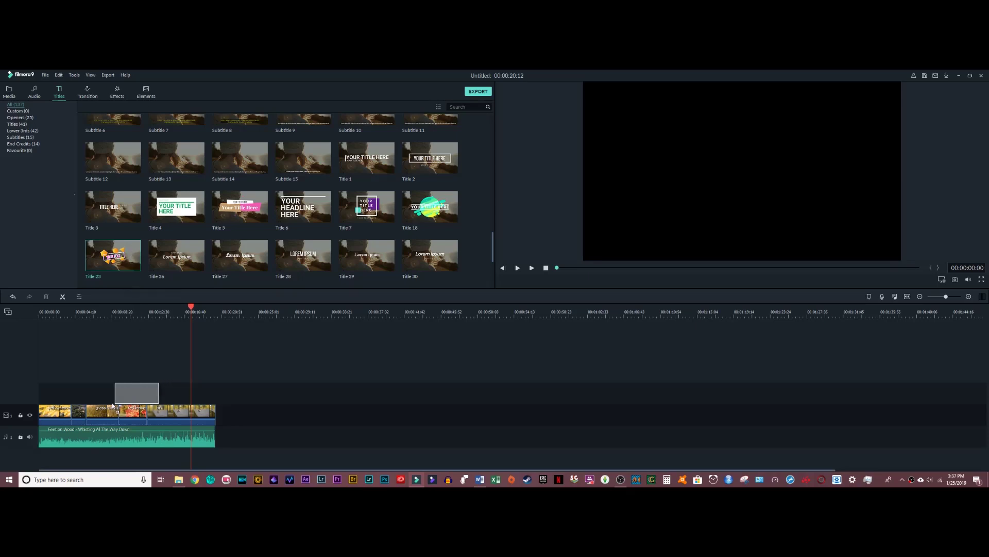
# Place Title 23 on video track 2 and begin replacing its text with 'Fall 2018'
pyautogui.moveTo(38, 405); pyautogui.dragTo(66, 402)
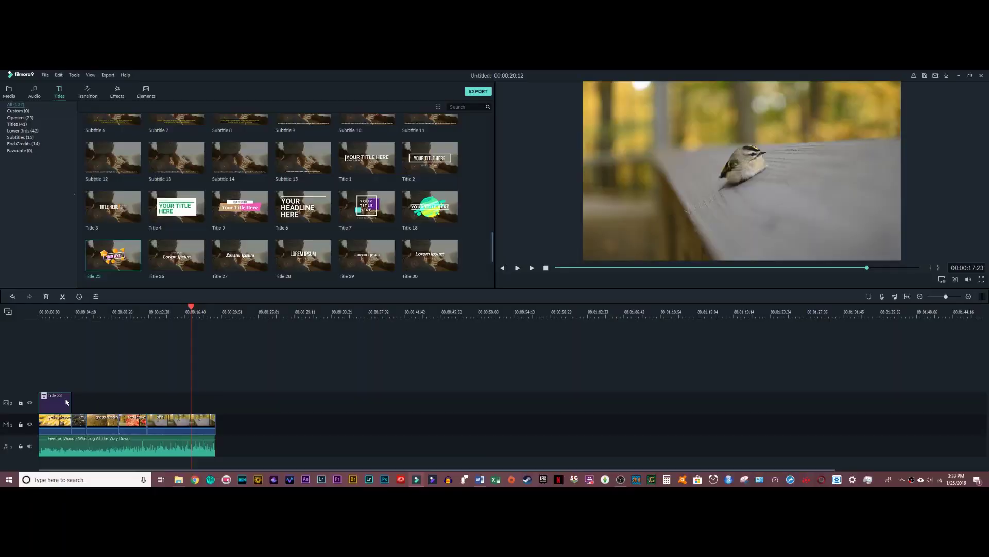
pyautogui.doubleClick(66, 401)
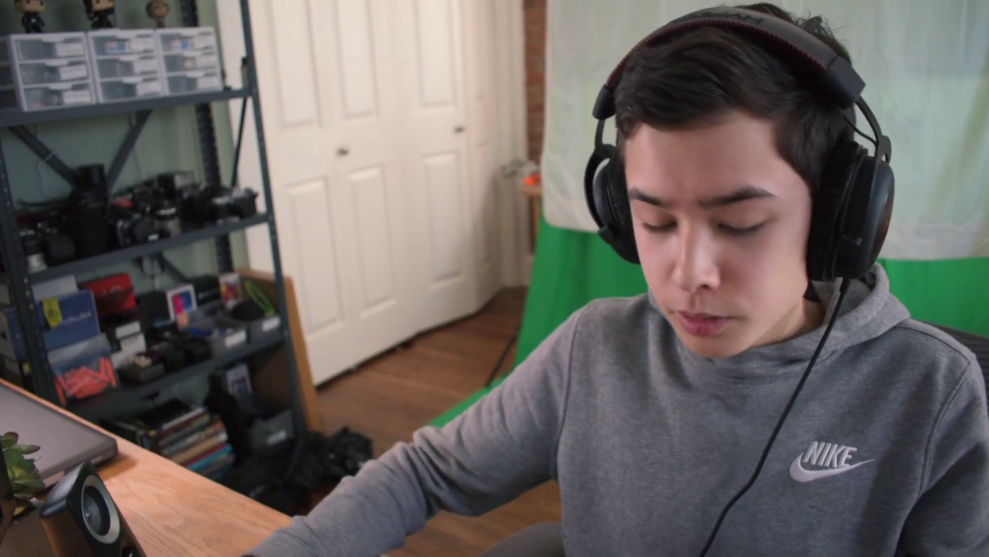
pyautogui.write('Fall 2018')
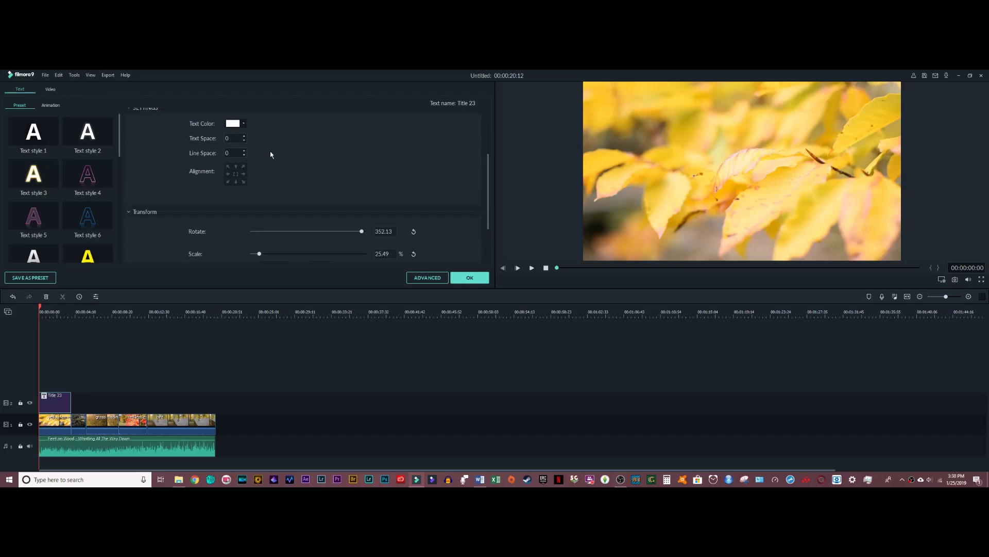
# Review the title's Advanced Text Edit animation and preset options
pyautogui.scroll(-2, 271, 152)
pyautogui.scroll(5, 369, 184)
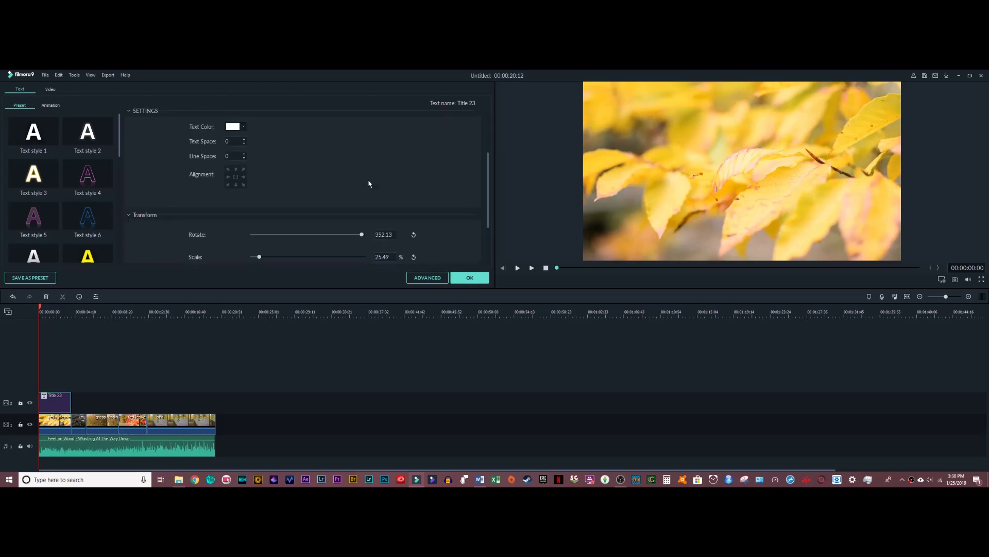
pyautogui.click(427, 278)
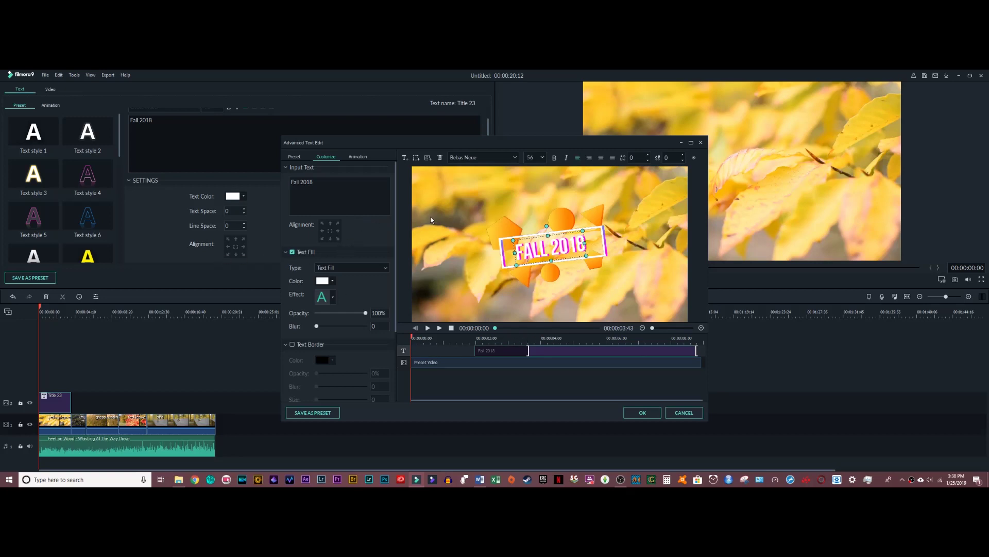
pyautogui.click(358, 156)
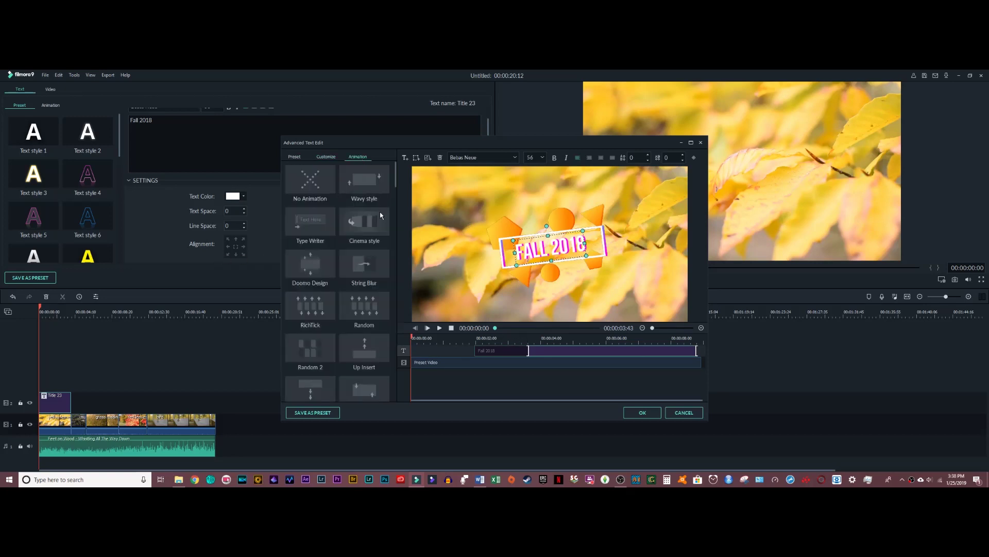
pyautogui.scroll(-3, 360, 178)
pyautogui.click(292, 157)
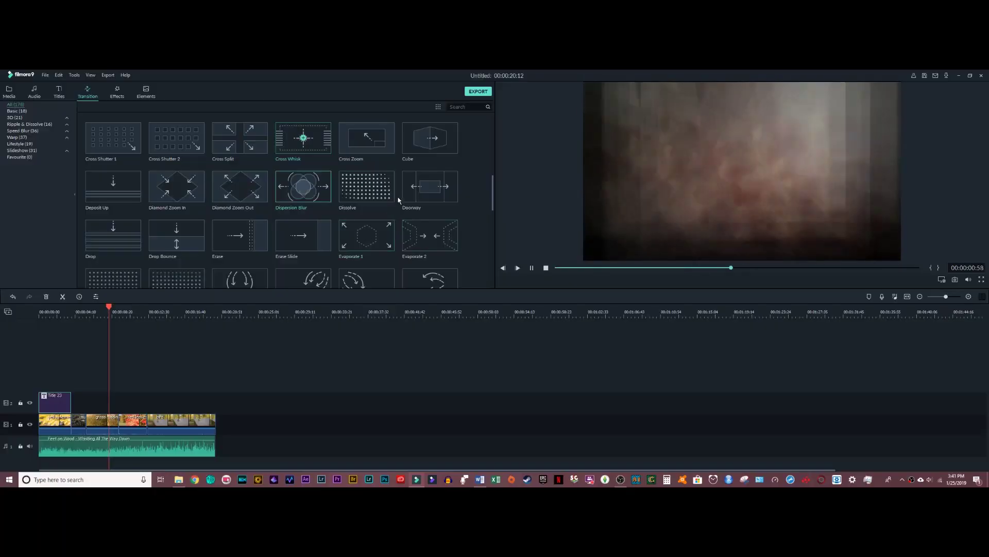
# Preview the Doorway transition, then place Dissolve between the first two clips
pyautogui.click(408, 196)
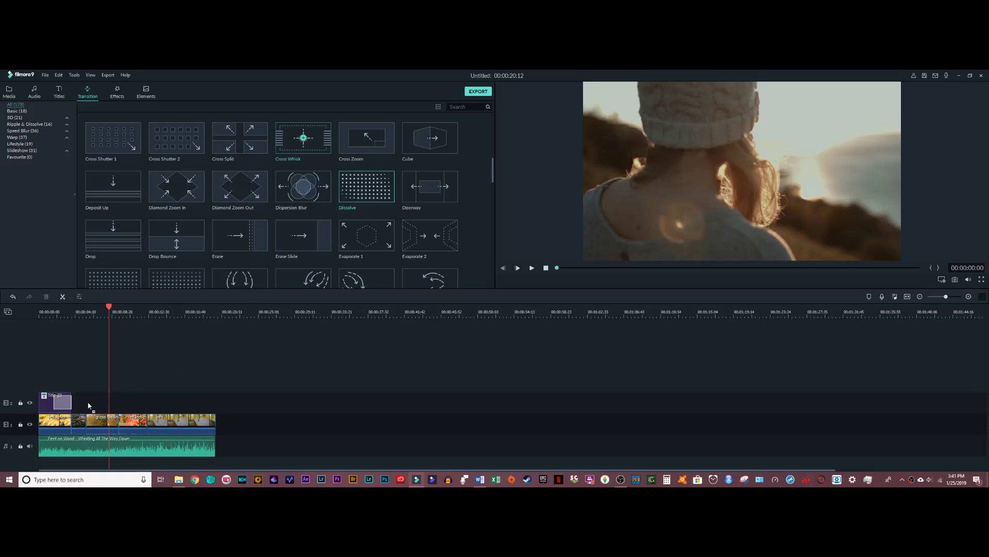
pyautogui.moveTo(70, 418); pyautogui.dragTo(70, 419)
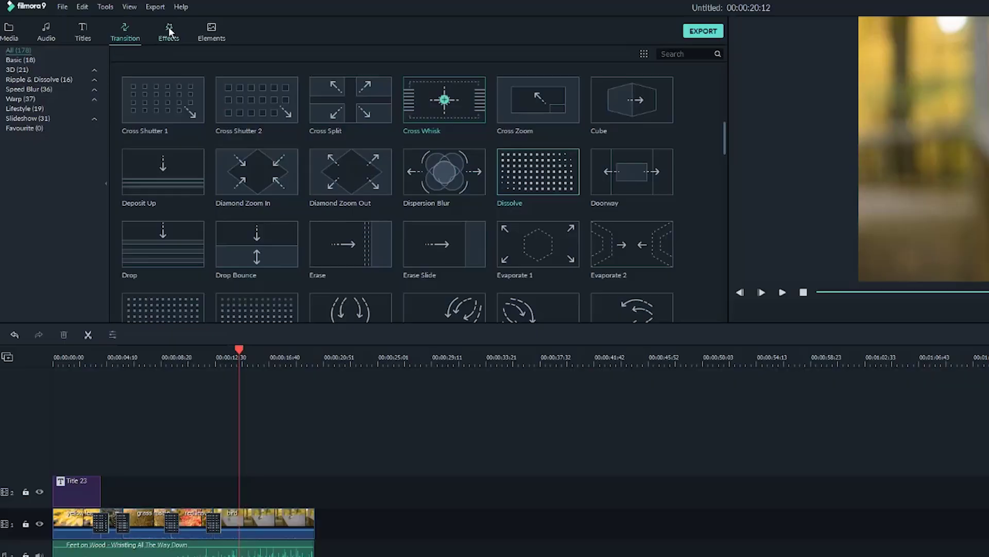
# Lay the 70s filter on track 2 from about the 12-second mark and review its settings
pyautogui.click(166, 34)
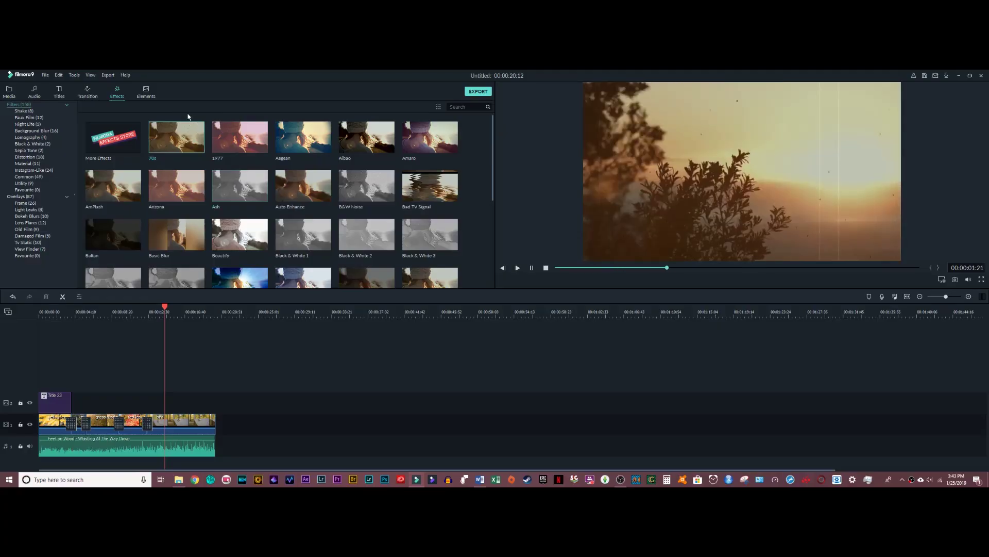
pyautogui.moveTo(199, 145); pyautogui.dragTo(148, 400)
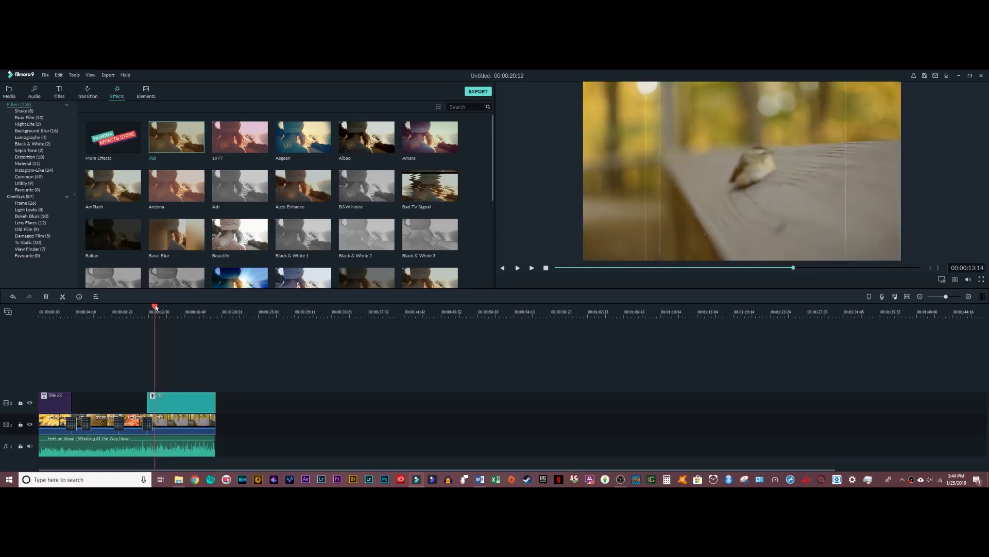
pyautogui.moveTo(155, 308); pyautogui.dragTo(152, 308)
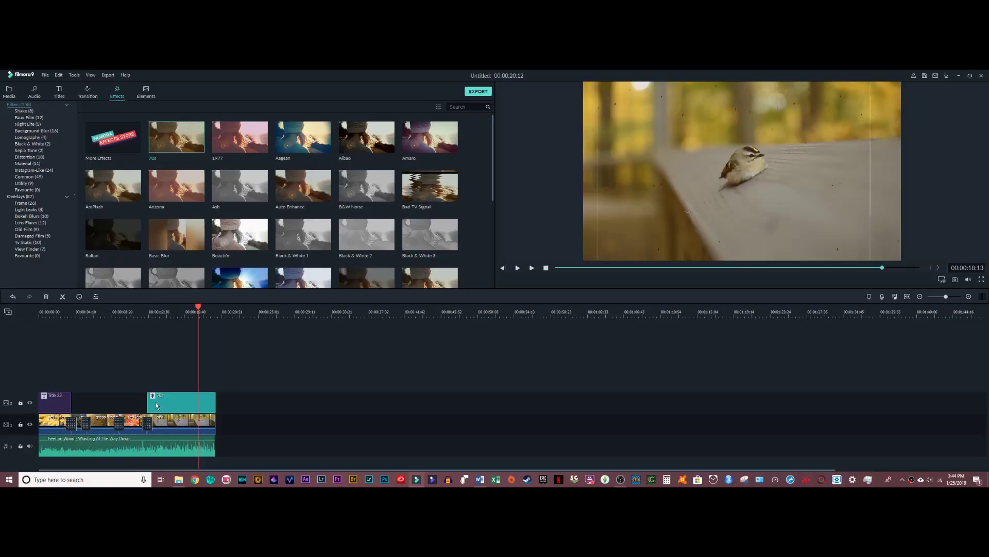
pyautogui.doubleClick(157, 406)
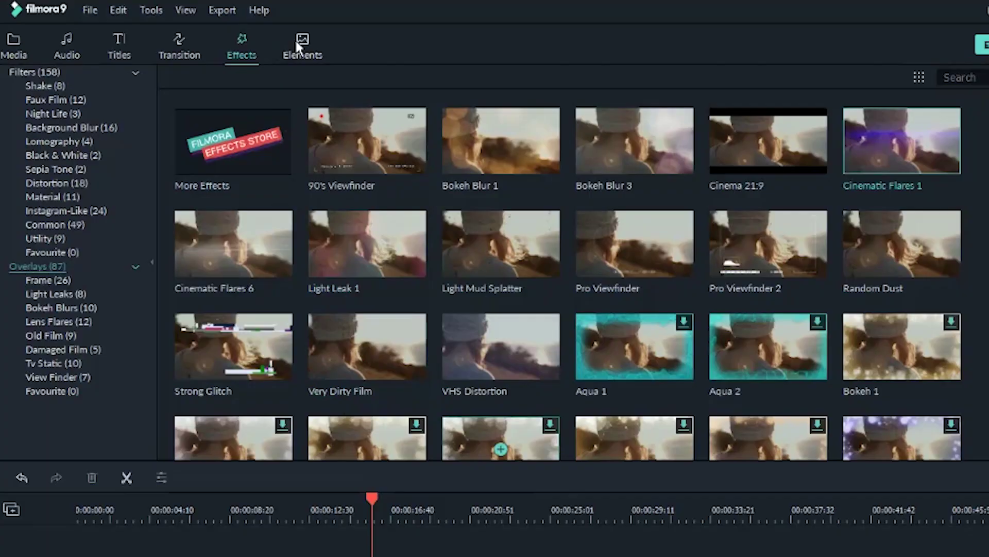
pyautogui.click(296, 44)
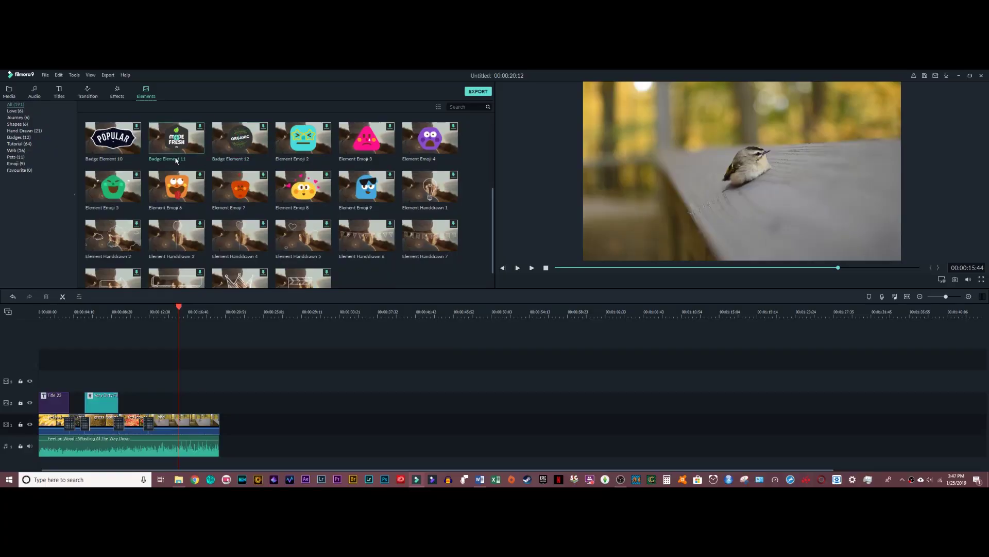
# Place Badge Element 11 on track 2 after the filter, then shift the badge left and shrink it
pyautogui.scroll(3, 176, 160)
pyautogui.scroll(-3, 190, 169)
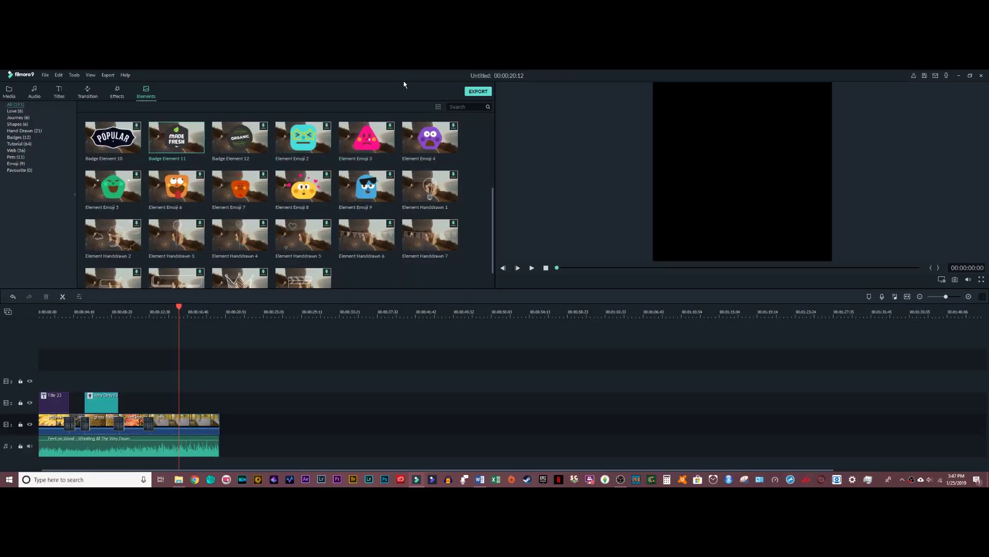
pyautogui.moveTo(216, 308); pyautogui.dragTo(167, 406)
pyautogui.click(176, 308)
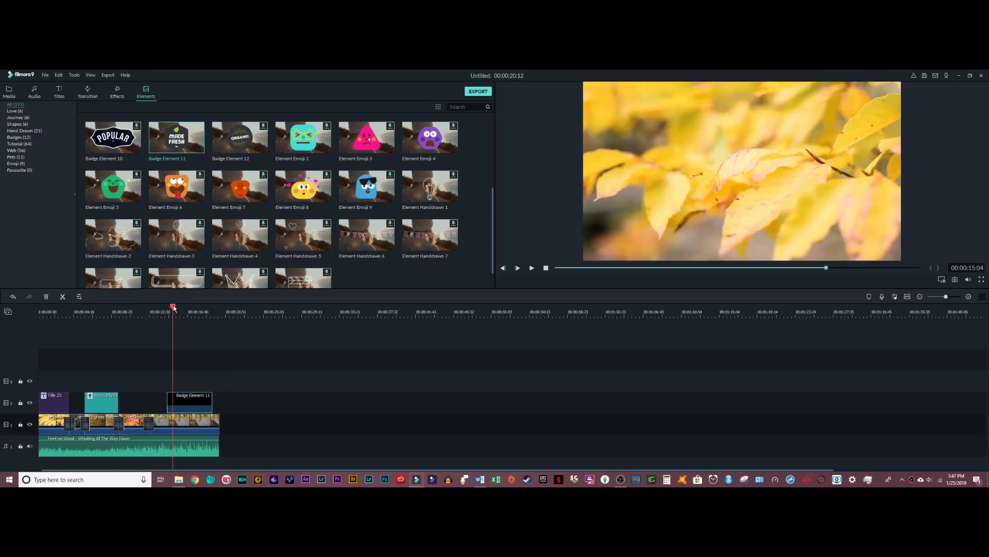
pyautogui.doubleClick(196, 409)
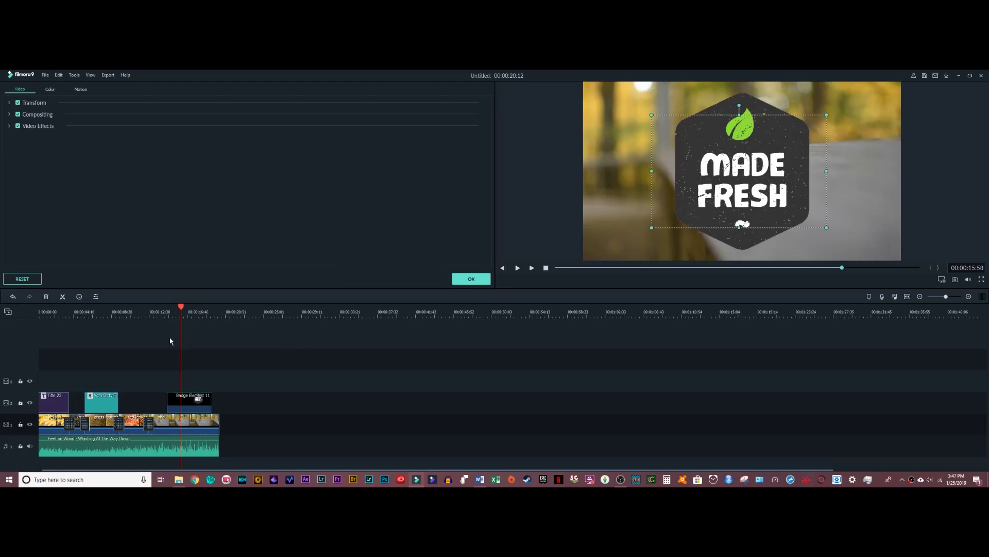
pyautogui.moveTo(734, 164); pyautogui.dragTo(667, 158)
pyautogui.moveTo(764, 254); pyautogui.dragTo(713, 203)
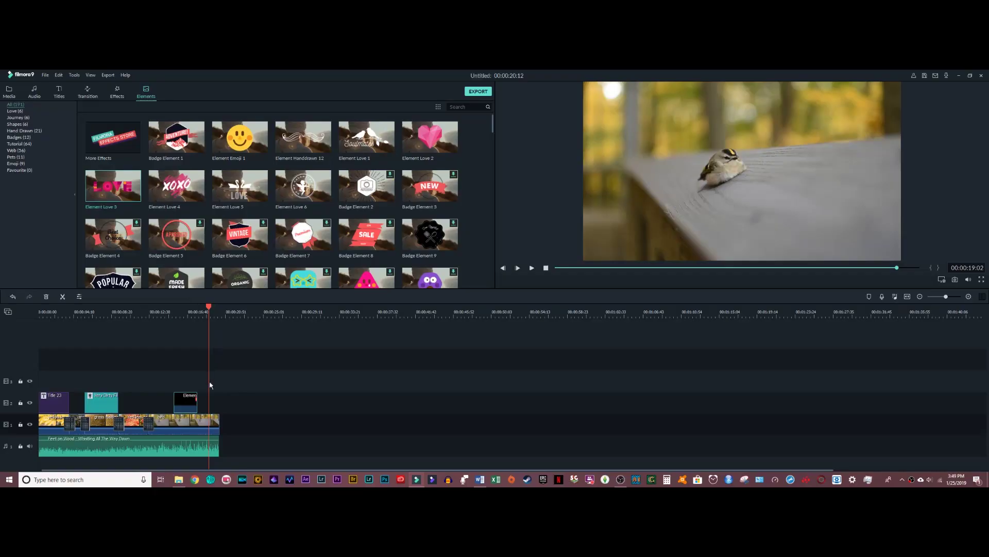
# Check the bird clip's Transform rotation and Chroma Key options, then view its Audio and Color settings
pyautogui.doubleClick(209, 419)
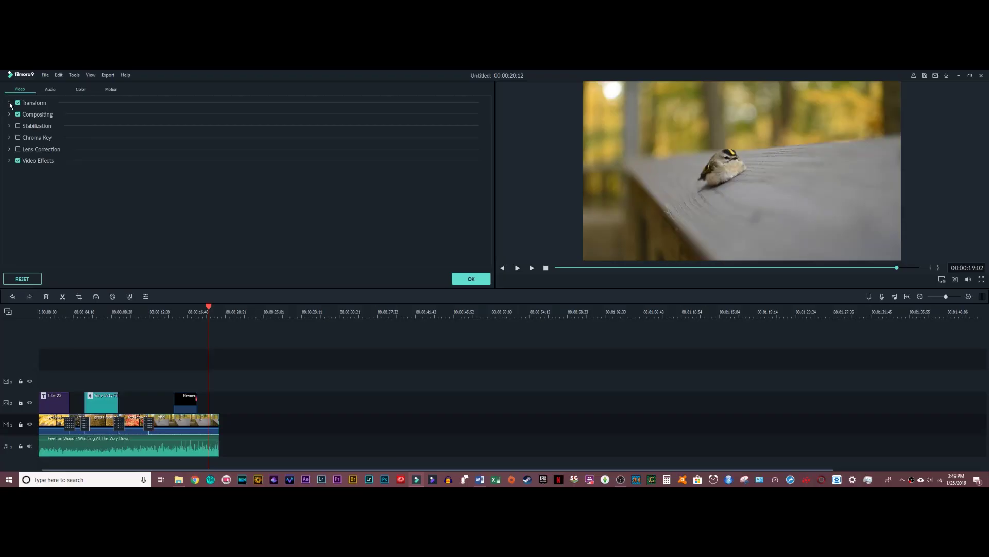
pyautogui.click(9, 103)
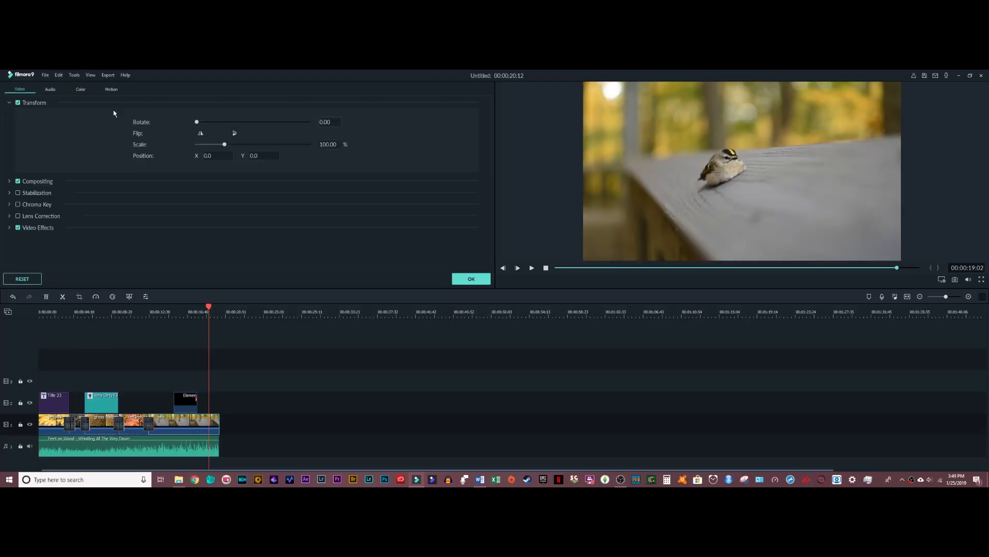
pyautogui.moveTo(203, 125); pyautogui.dragTo(215, 124)
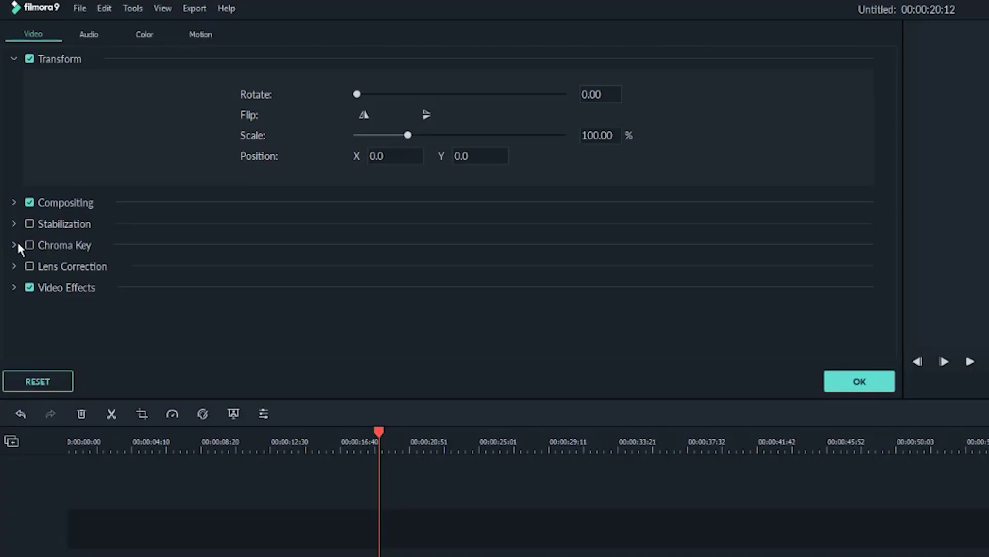
pyautogui.click(14, 245)
pyautogui.scroll(-2, 309, 183)
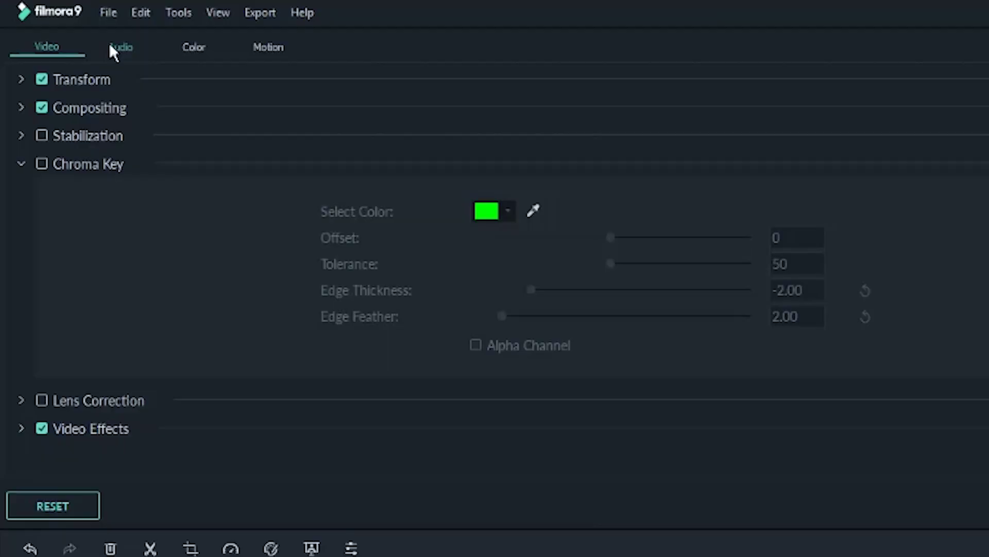
pyautogui.click(112, 49)
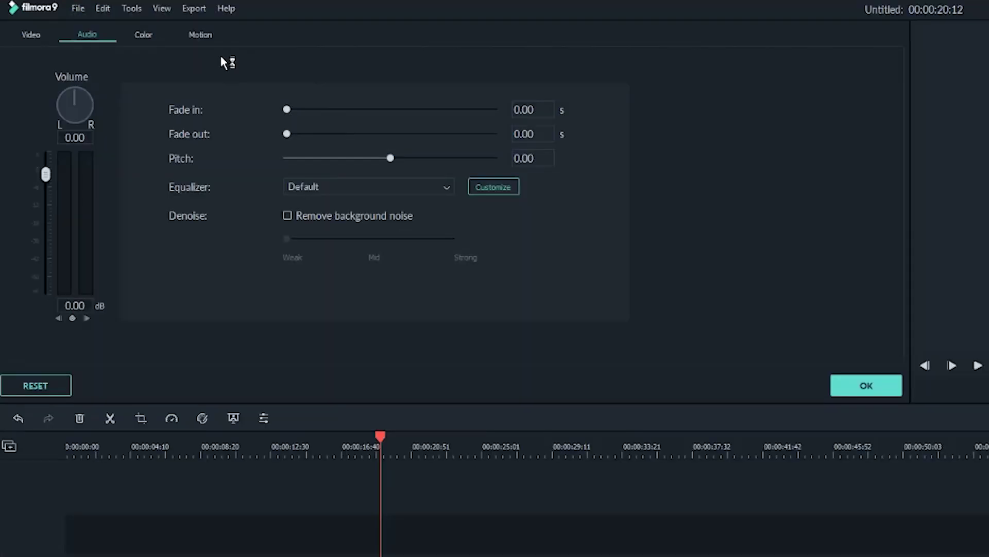
pyautogui.click(147, 36)
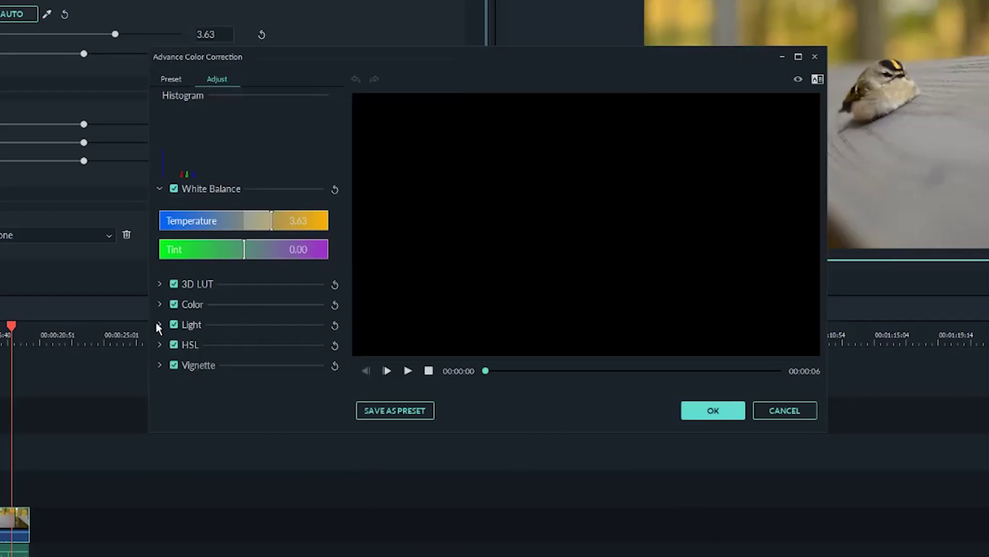
# Expand Light in color correction and give the bird clip the Move to upper left motion
pyautogui.click(158, 324)
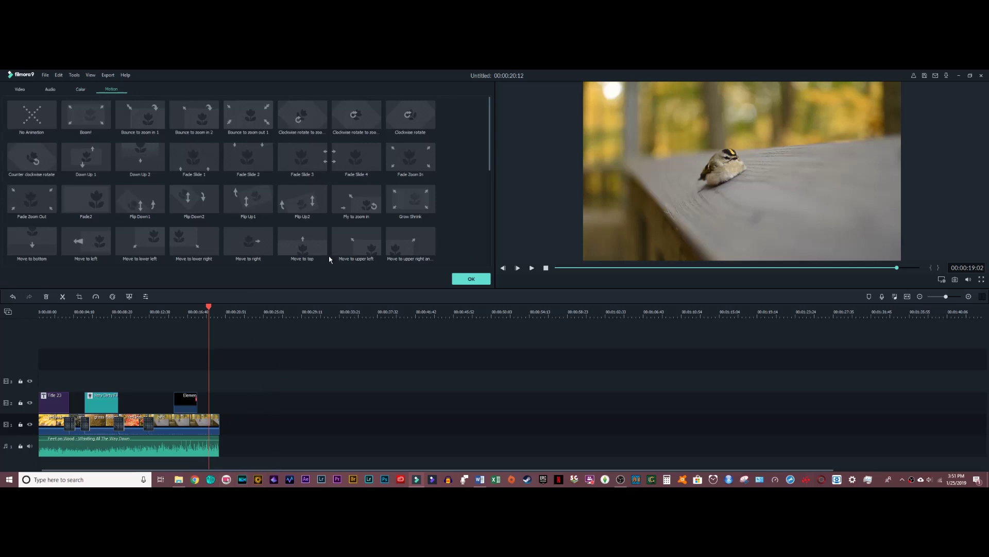
pyautogui.click(344, 195)
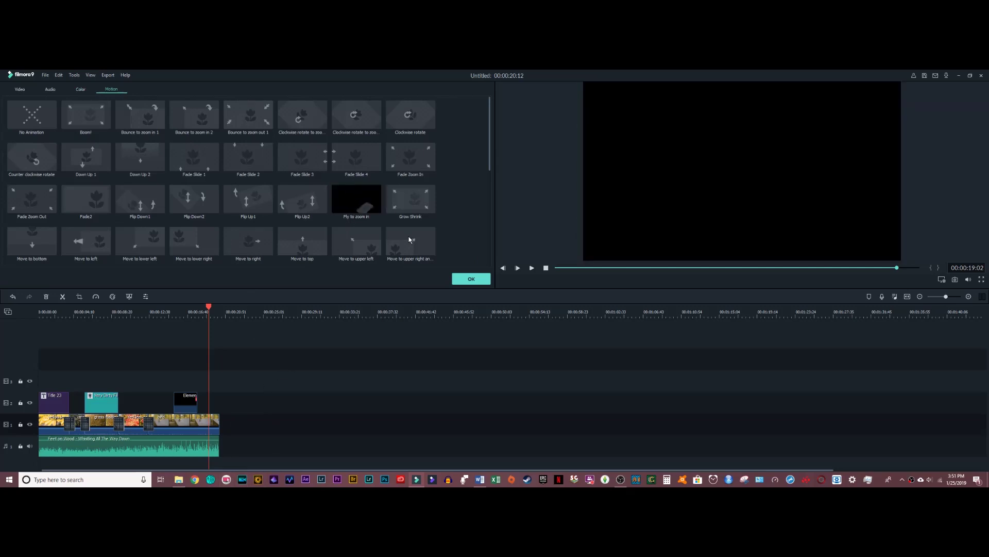
pyautogui.click(346, 245)
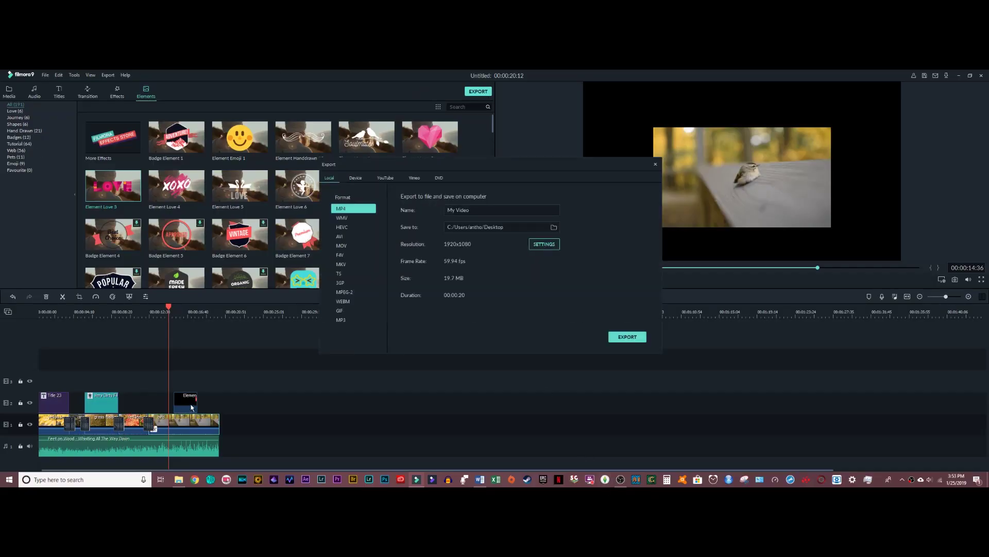
# Browse the YouTube, Vimeo and Device export options, then open the Local MP4 encoding settings
pyautogui.click(386, 178)
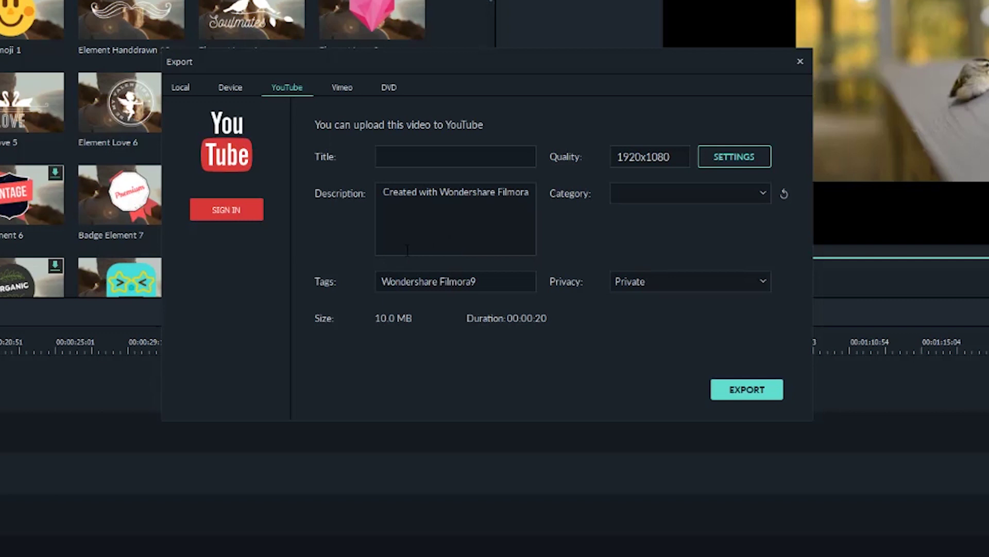
pyautogui.click(344, 90)
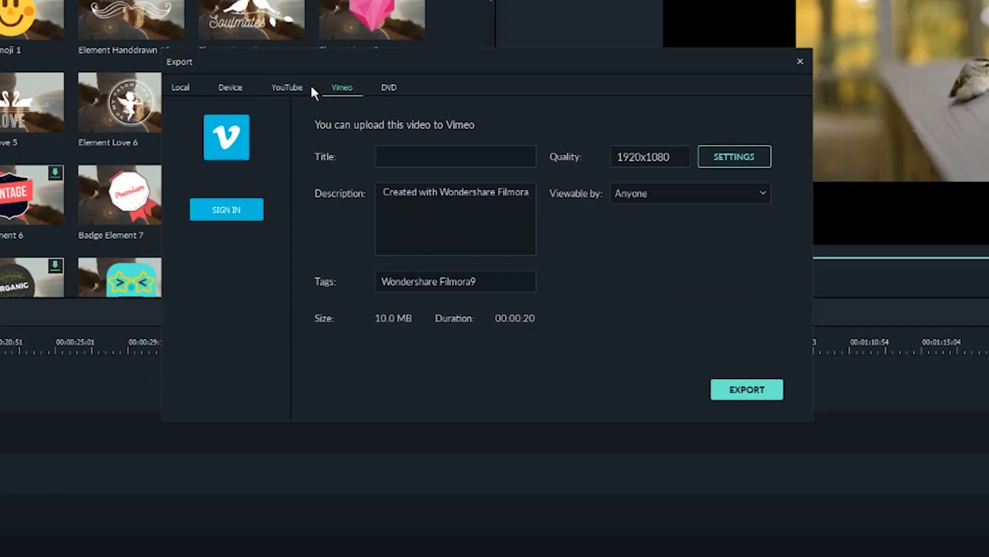
pyautogui.click(230, 88)
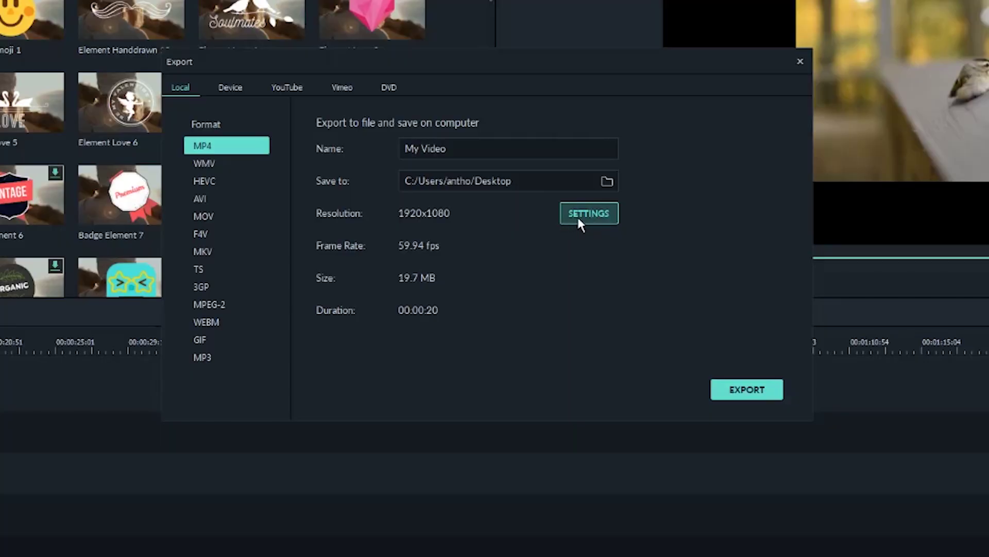
pyautogui.click(577, 215)
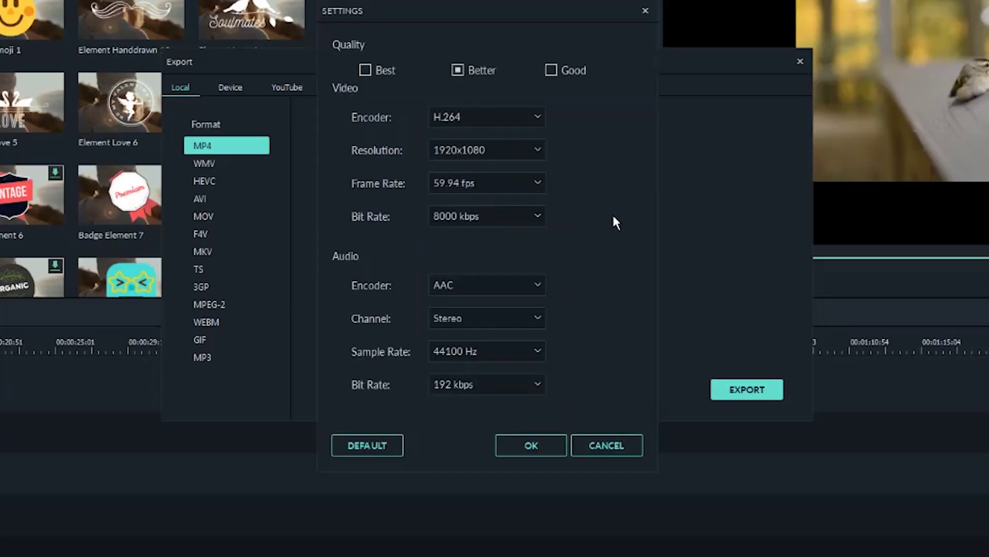